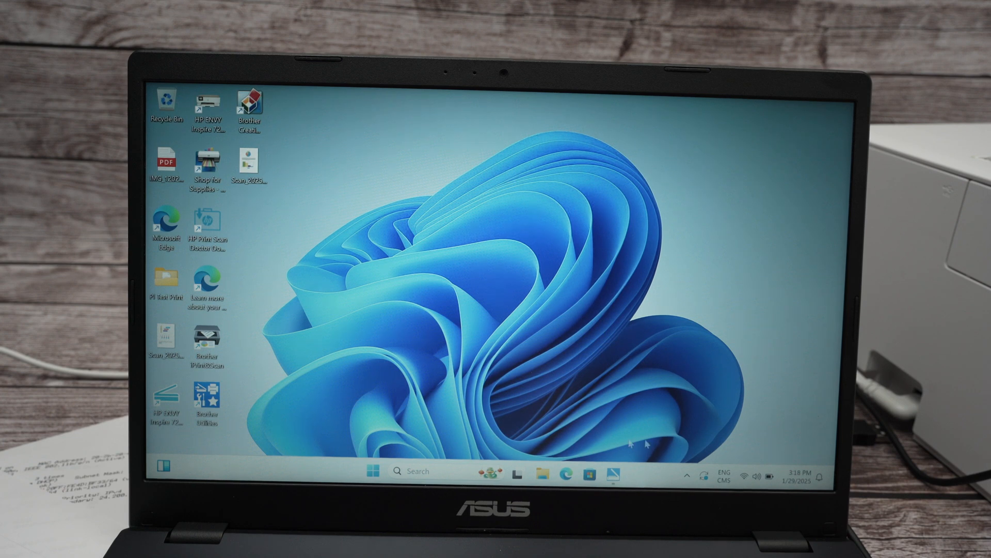
# - Launch Edge and search the web for 'brother mfcj1205w download'
pyautogui.click(566, 474)
pyautogui.write('br')
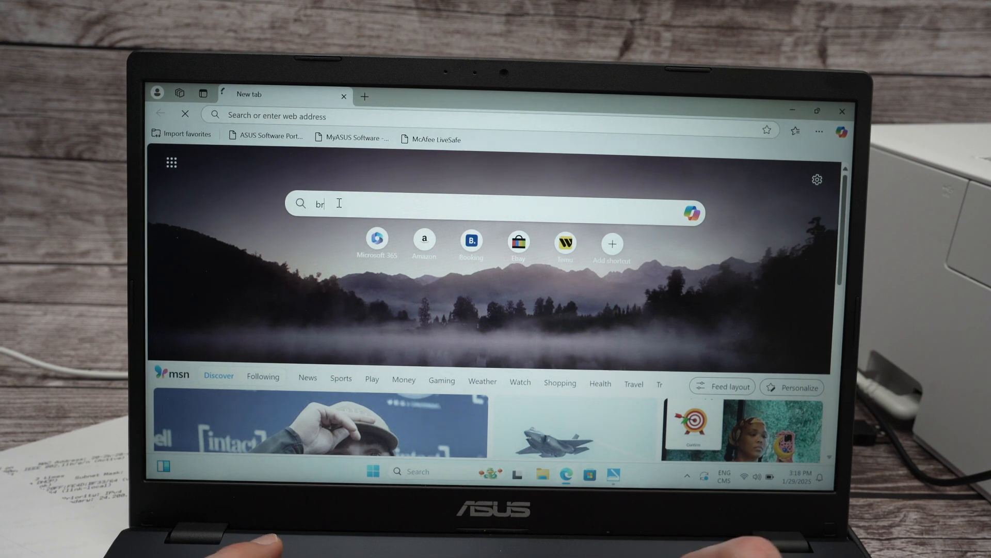
pyautogui.write('other m')
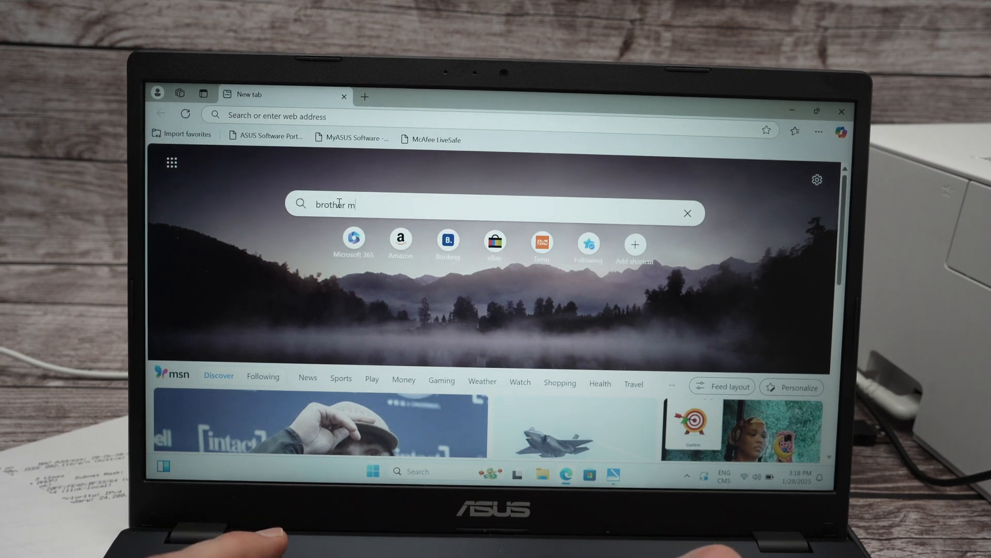
pyautogui.write('fcj')
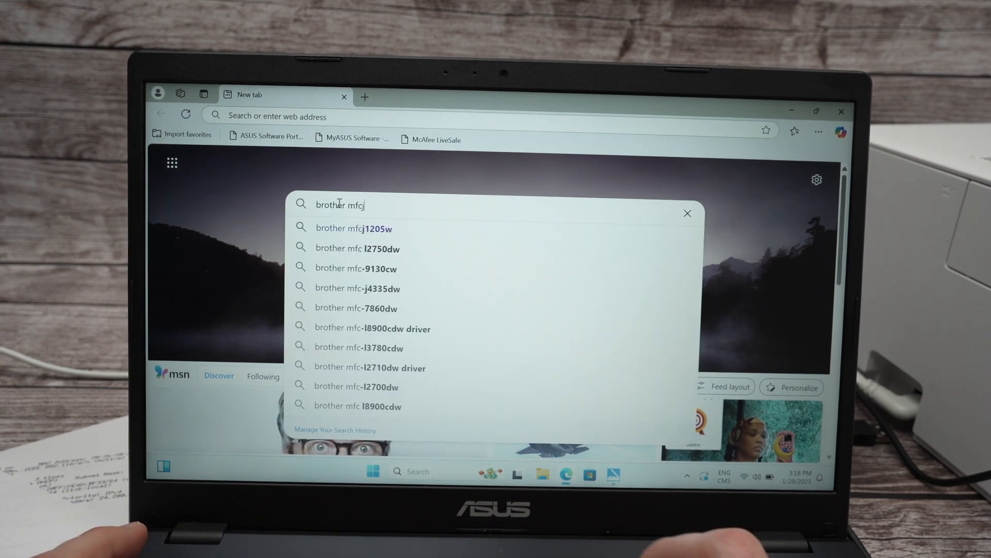
pyautogui.write('1205')
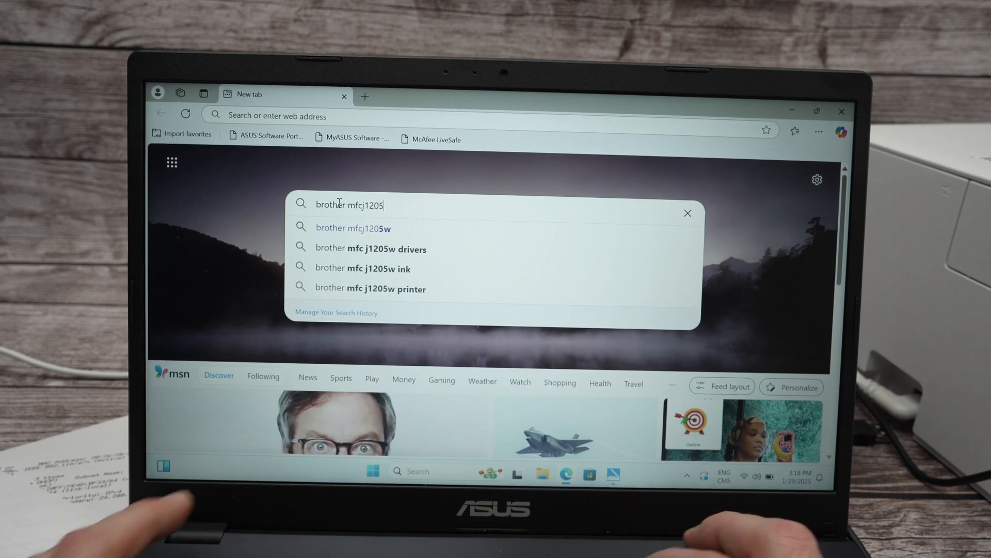
pyautogui.write('w down')
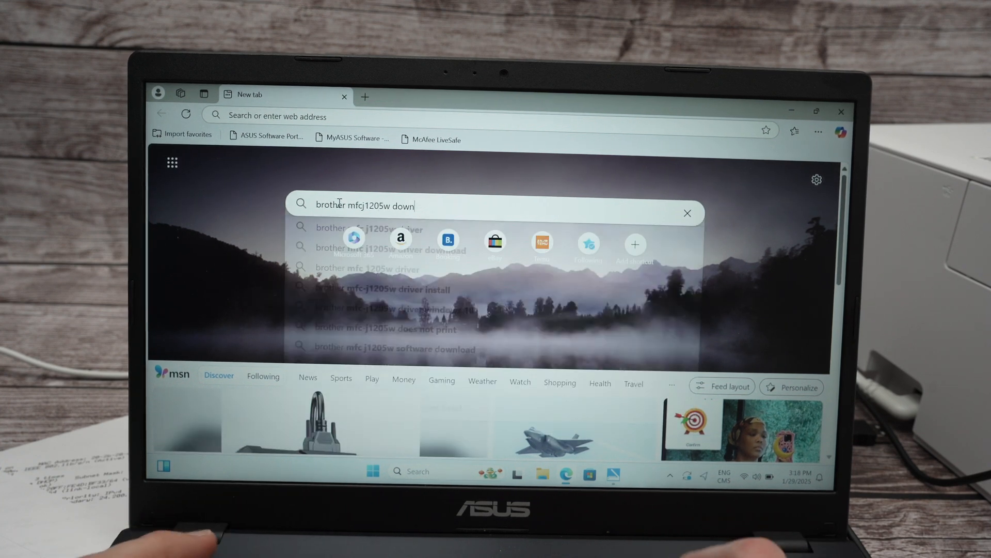
pyautogui.write('load')
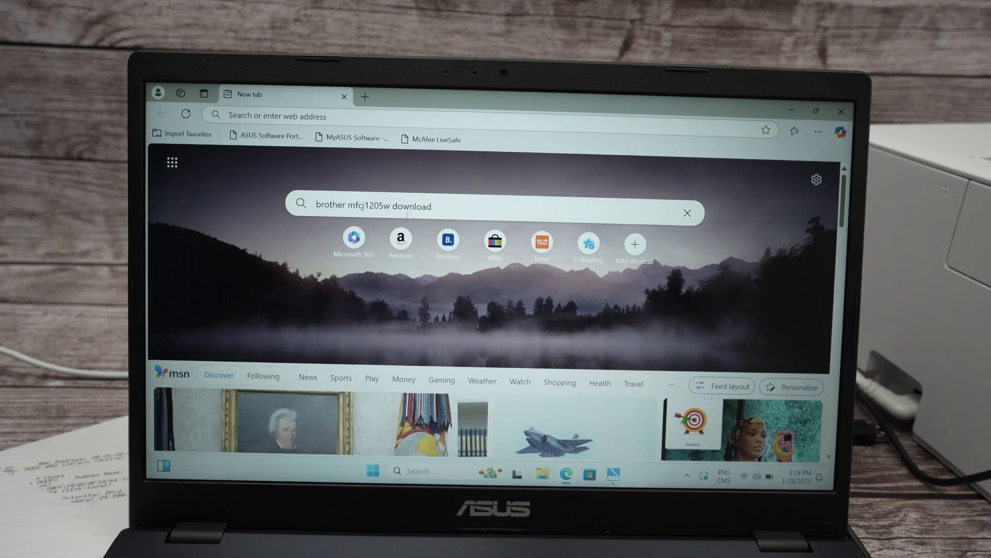
pyautogui.press('Return')
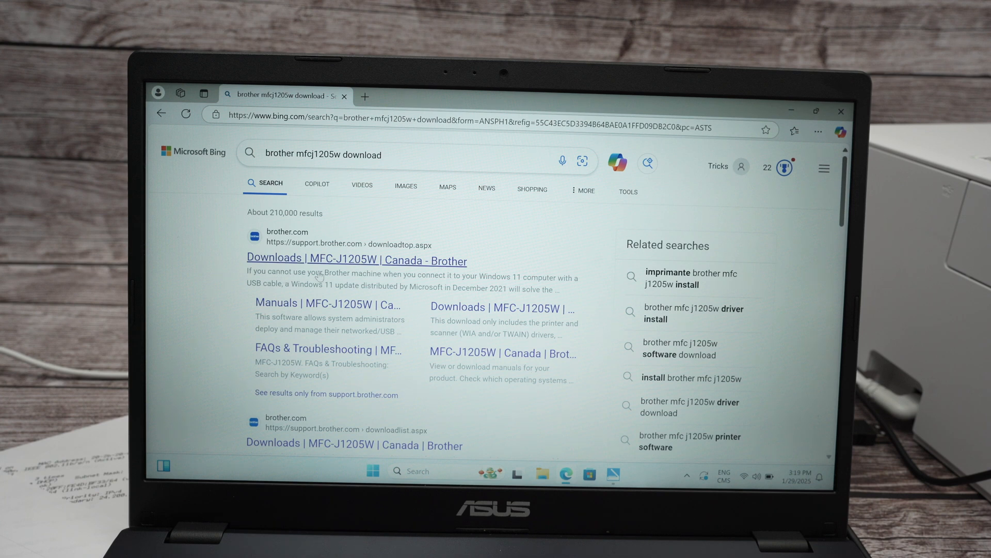
# - Open Brother's MFC-J1205W downloads page and download the Full Driver & Software Package for Windows 11
pyautogui.click(303, 256)
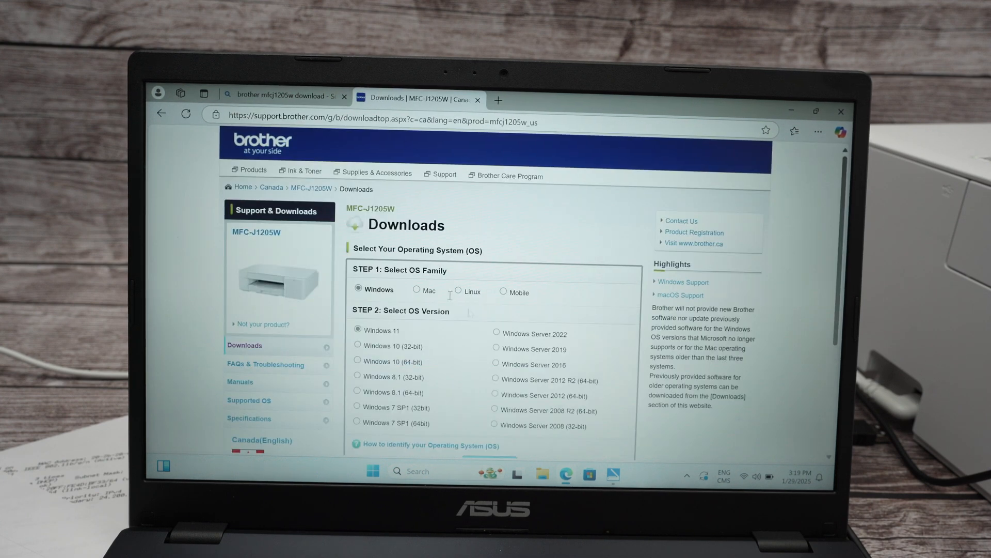
pyautogui.scroll(-1, 493, 341)
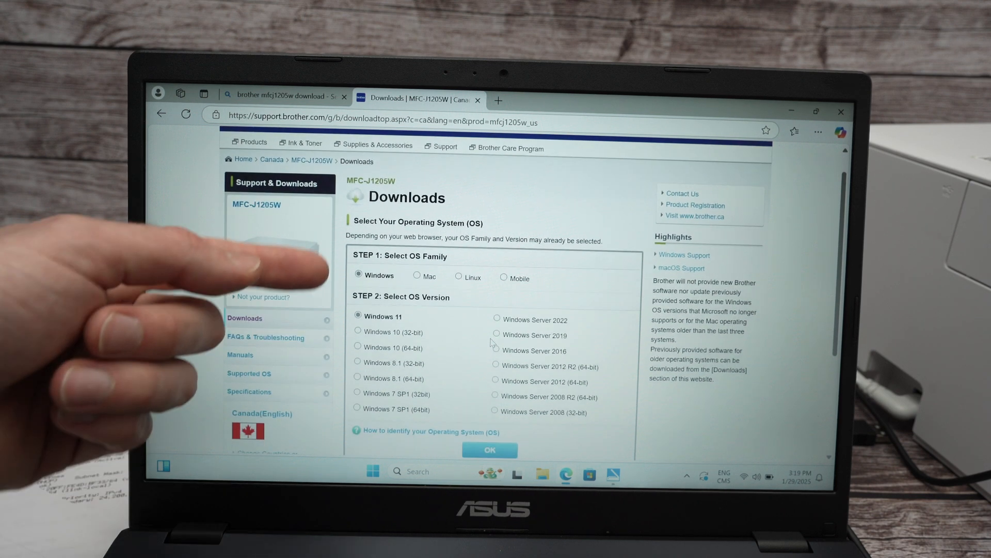
pyautogui.scroll(-1, 493, 342)
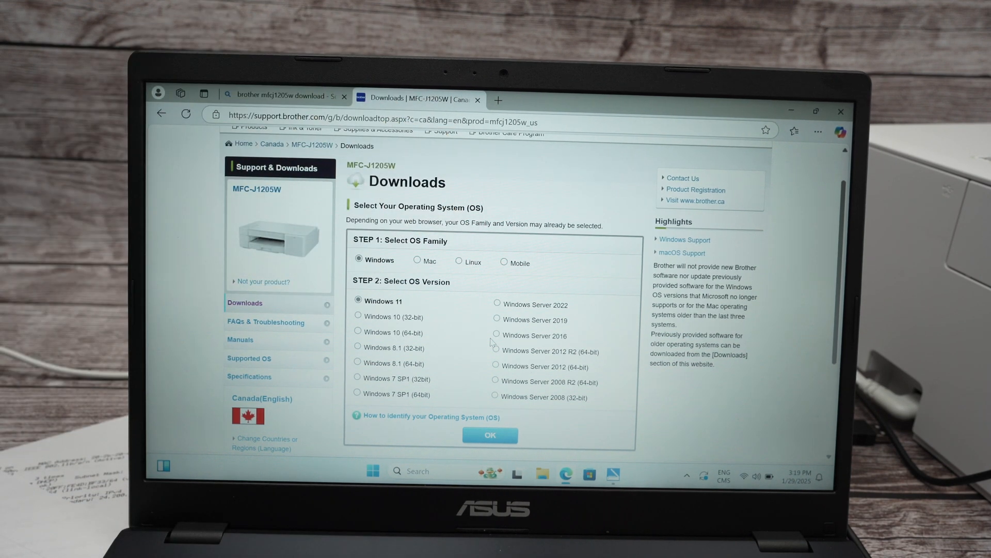
pyautogui.scroll(-1, 493, 341)
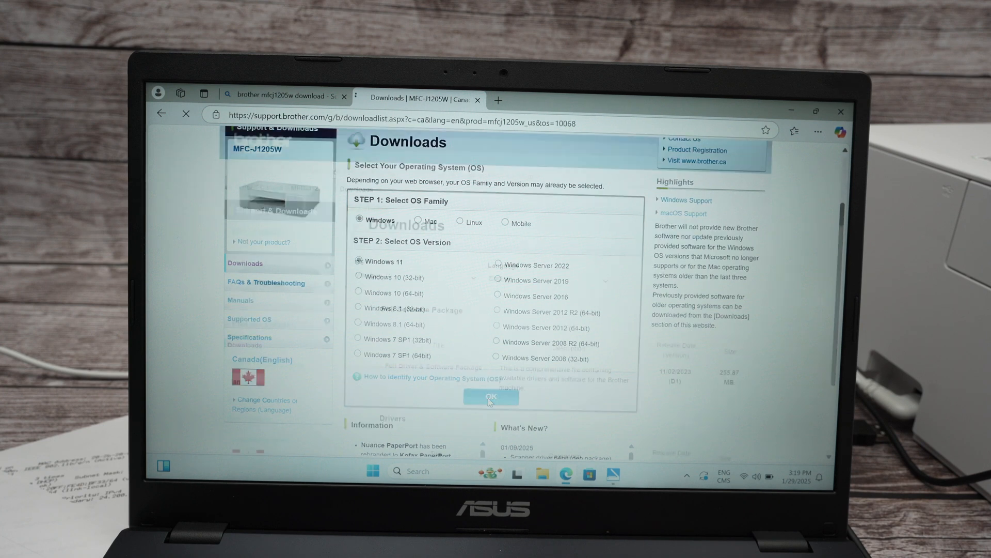
pyautogui.scroll(-2, 489, 402)
pyautogui.scroll(-1, 489, 402)
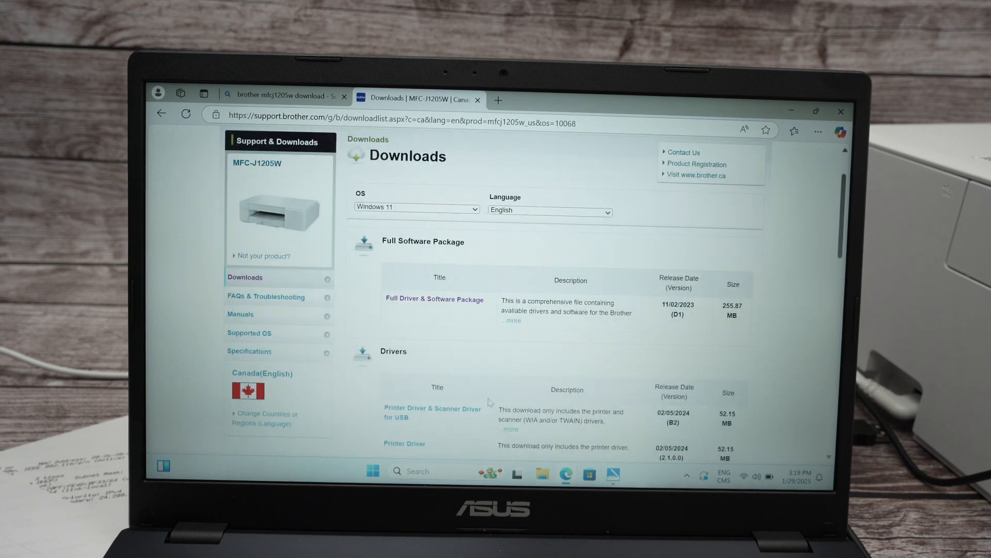
pyautogui.click(436, 300)
pyautogui.scroll(-5, 439, 302)
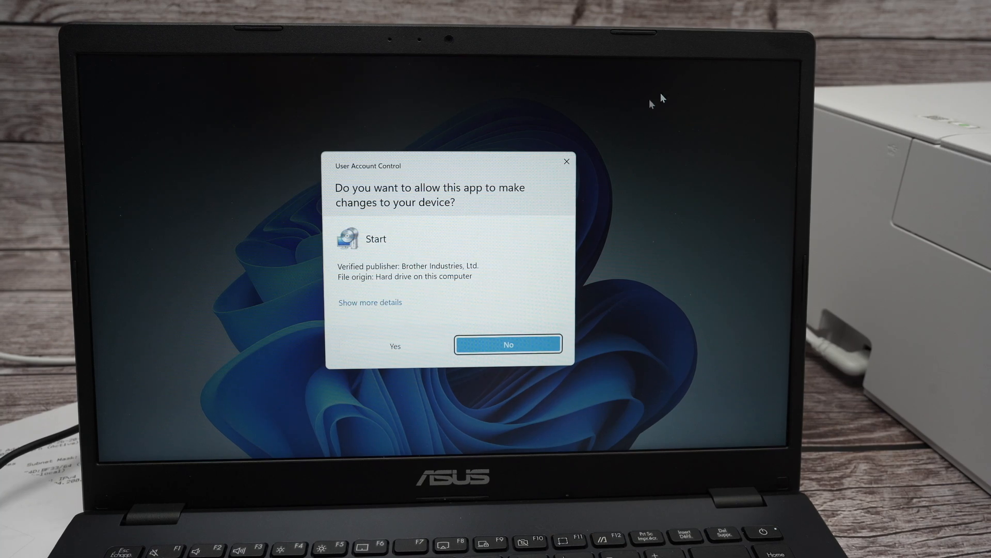
# - Allow the Brother installer to run, keep the language and accept the license agreement
pyautogui.click(396, 348)
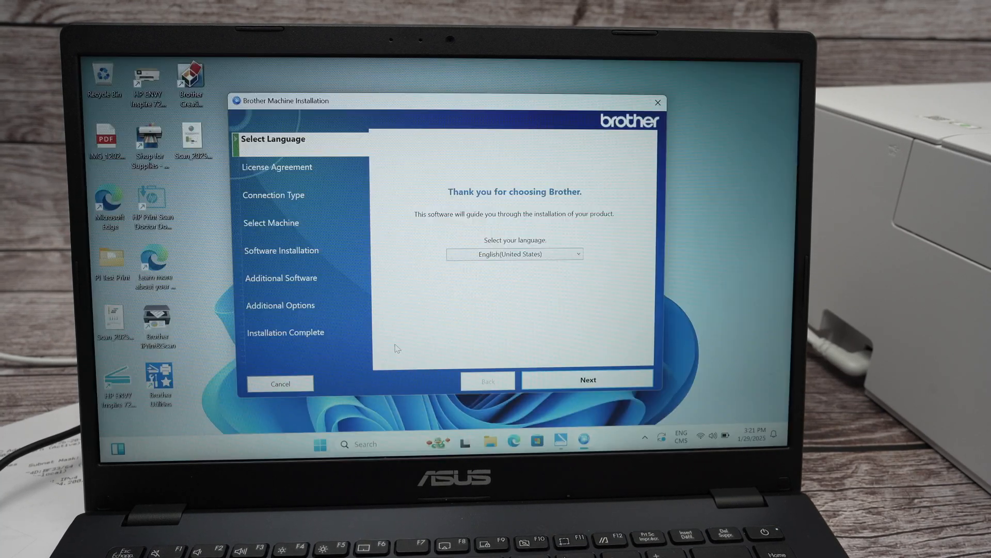
pyautogui.click(589, 382)
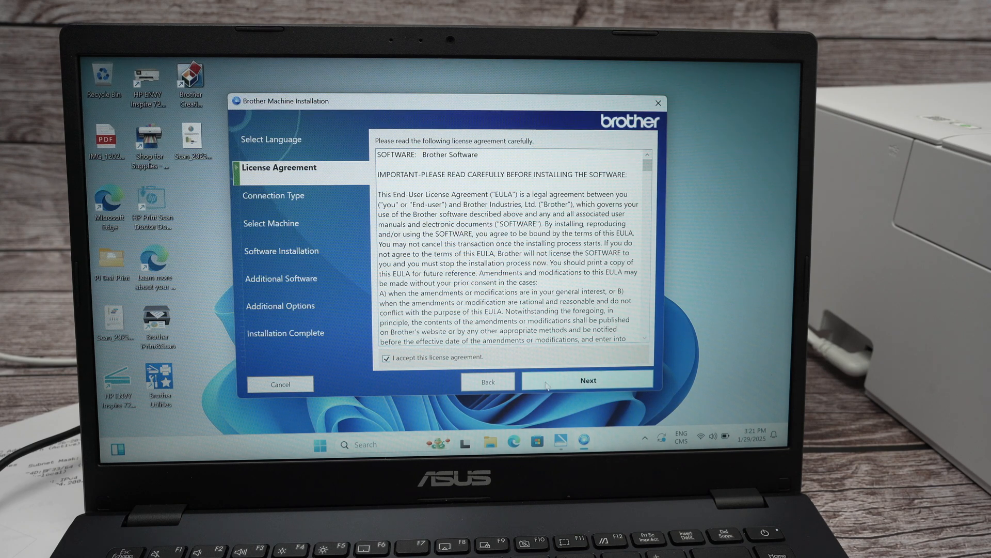
pyautogui.click(546, 385)
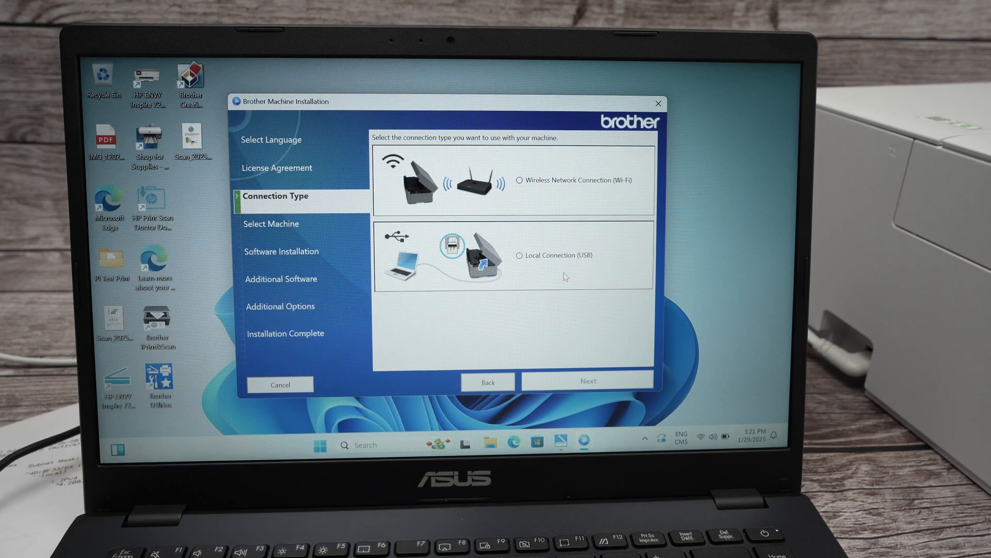
# - Choose a local USB connection and start the standard installation for the MFC-J1205W
pyautogui.click(565, 277)
pyautogui.click(575, 383)
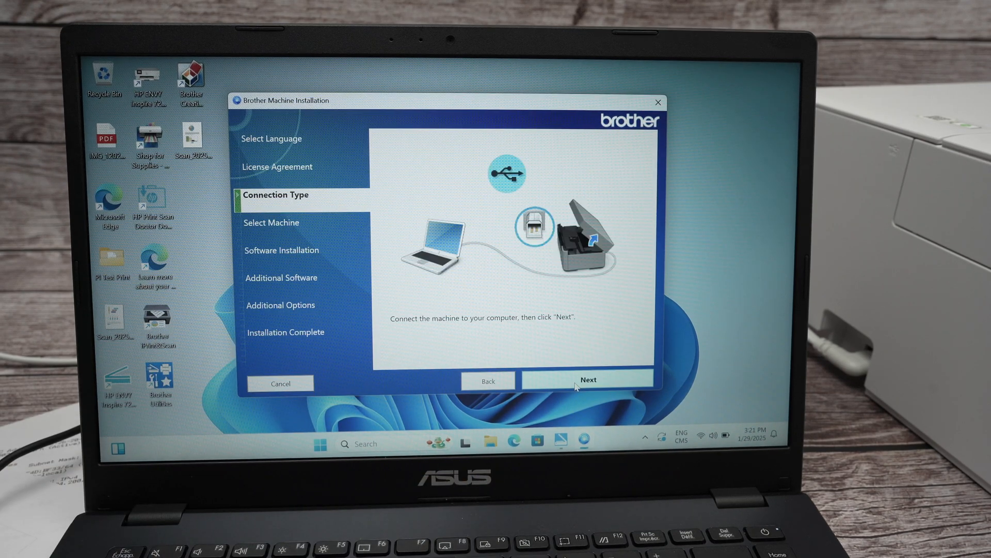
pyautogui.click(575, 382)
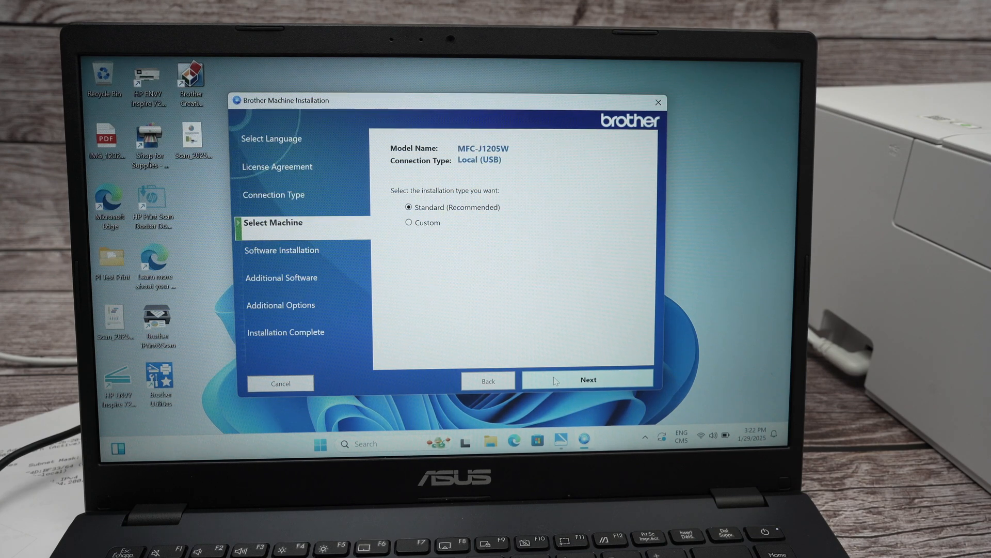
pyautogui.click(554, 380)
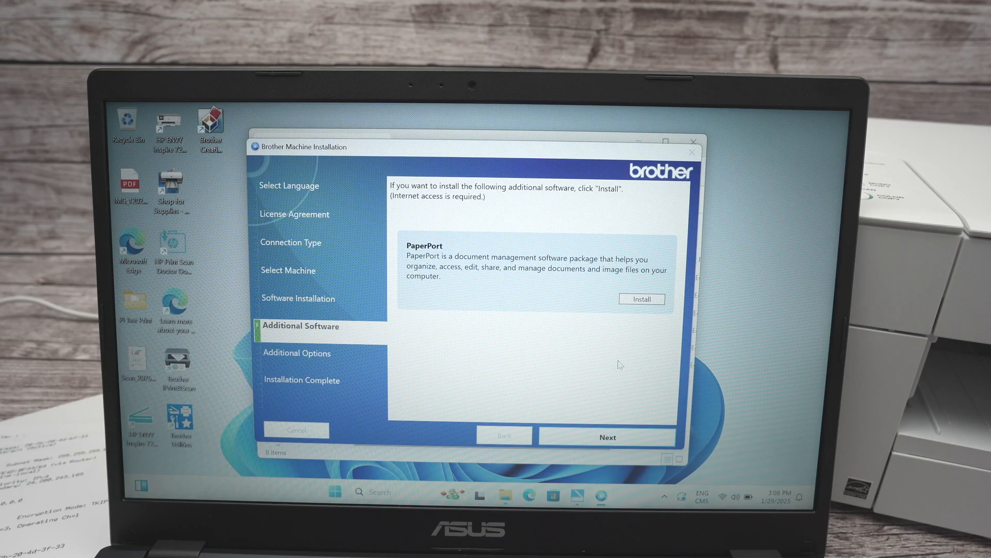
# - Skip the optional extra software and additional options, then finish the installation
pyautogui.click(595, 435)
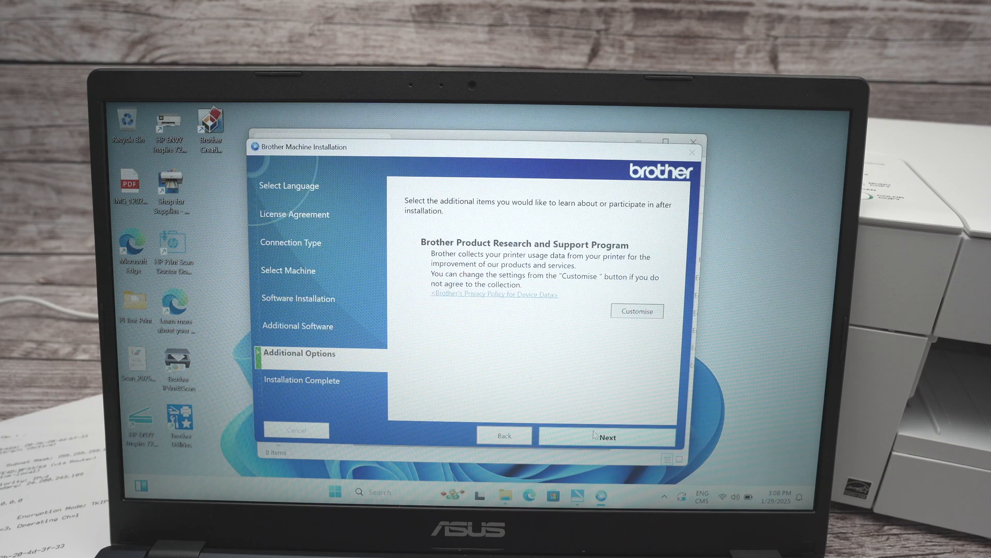
pyautogui.click(596, 438)
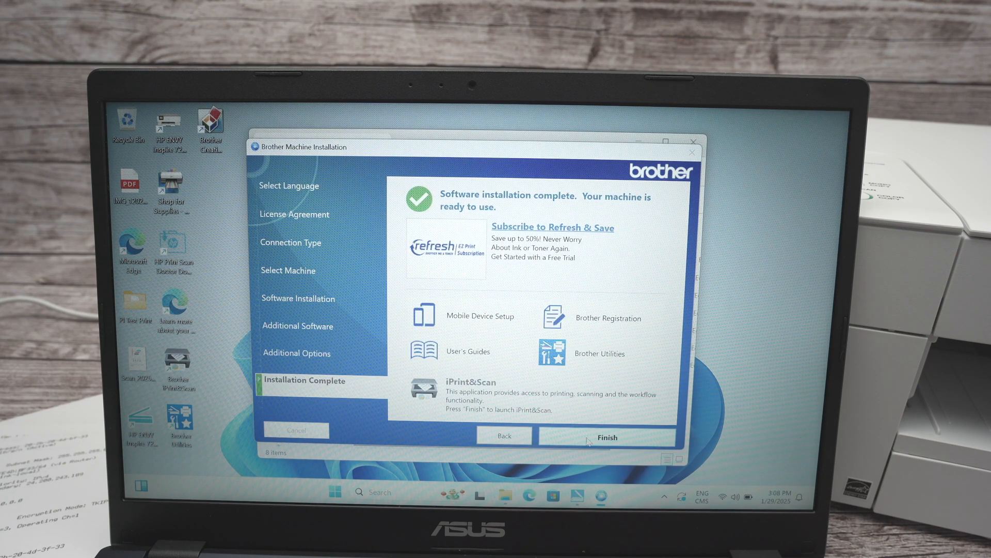
pyautogui.click(589, 440)
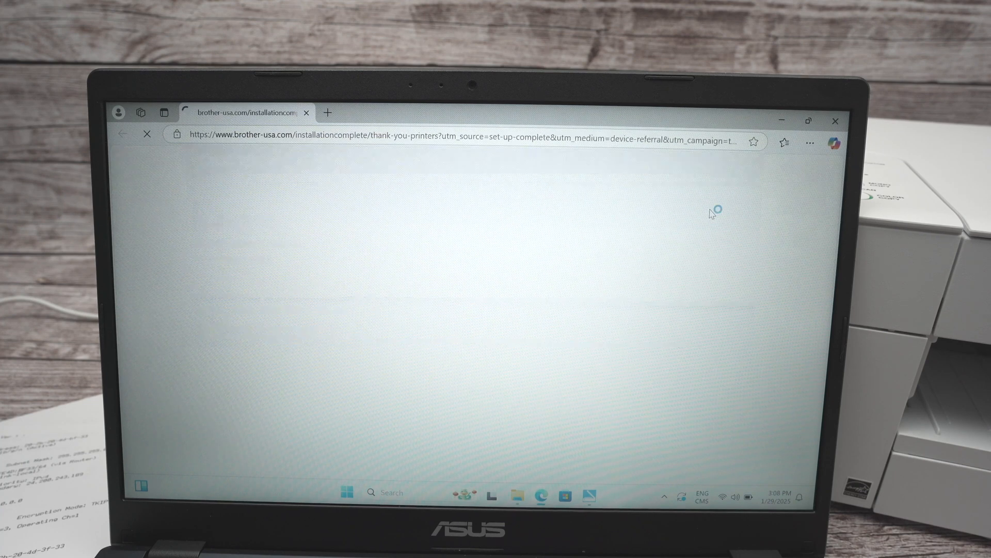
# - Close the Brother thank-you page and open the Test charts 1 PDF's print settings in Edge
pyautogui.click(836, 121)
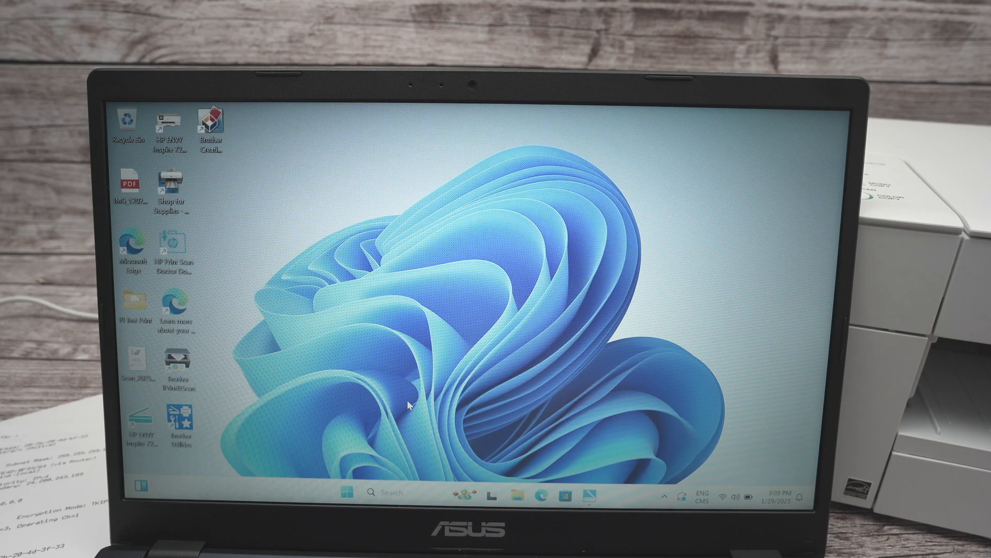
pyautogui.doubleClick(134, 302)
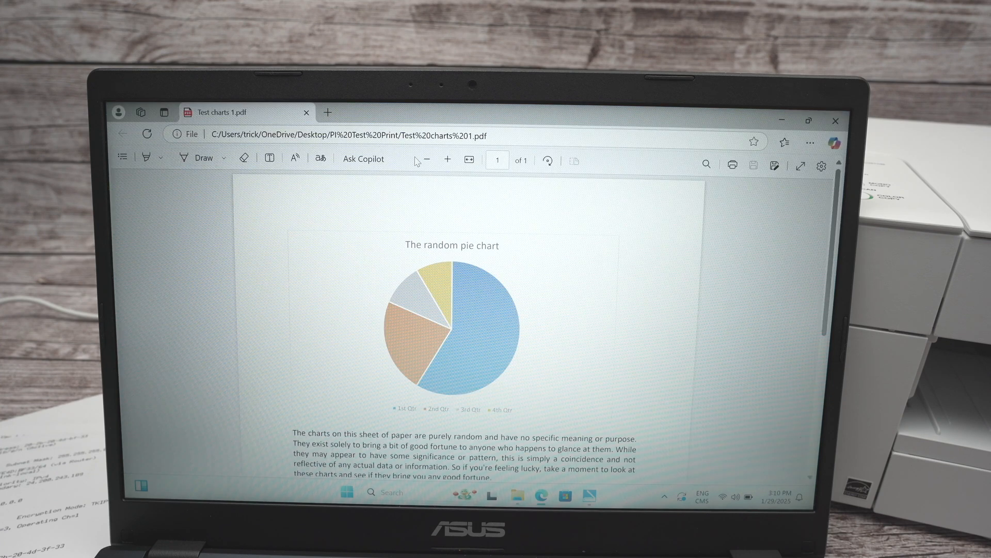
pyautogui.click(735, 166)
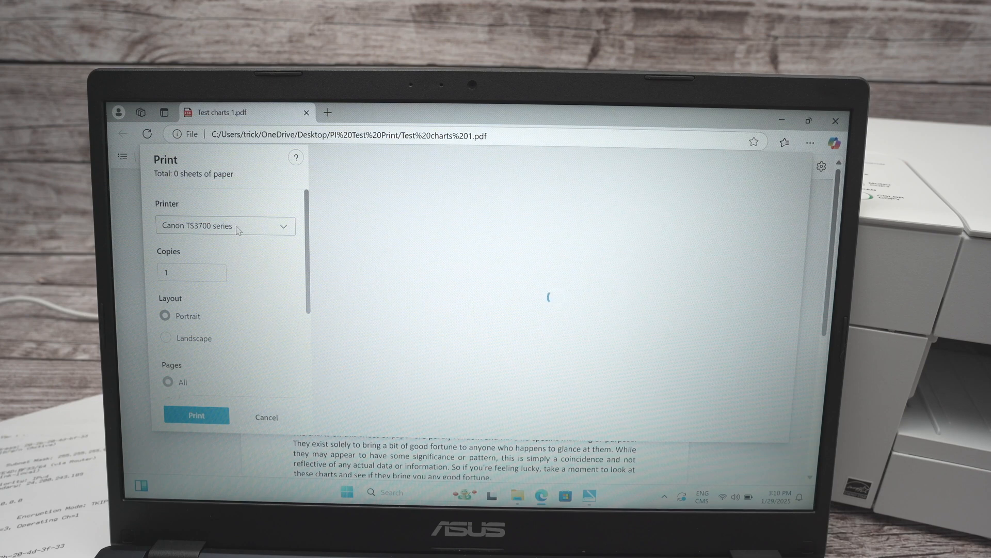
# - Print the PDF on the Brother MFC-J1205W Printer
pyautogui.click(286, 233)
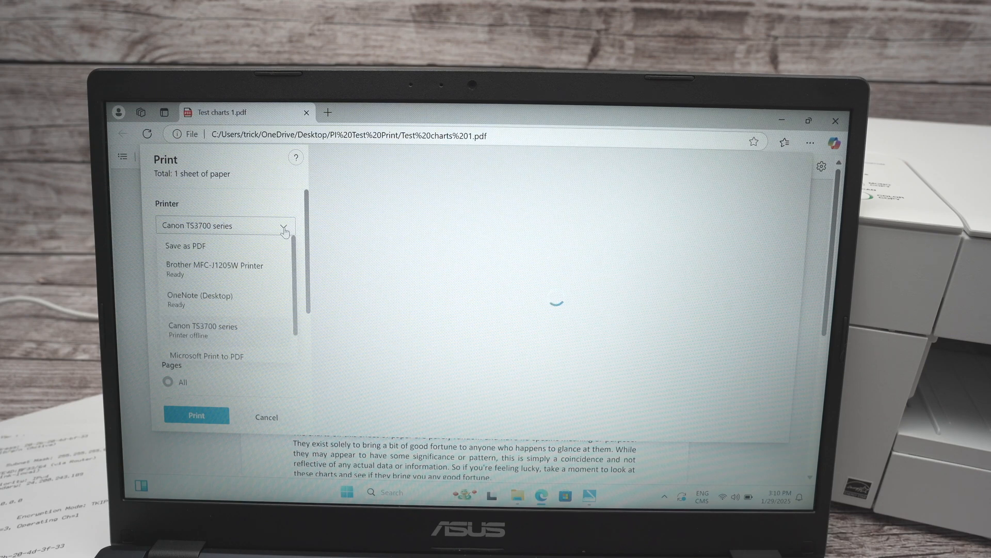
pyautogui.click(225, 271)
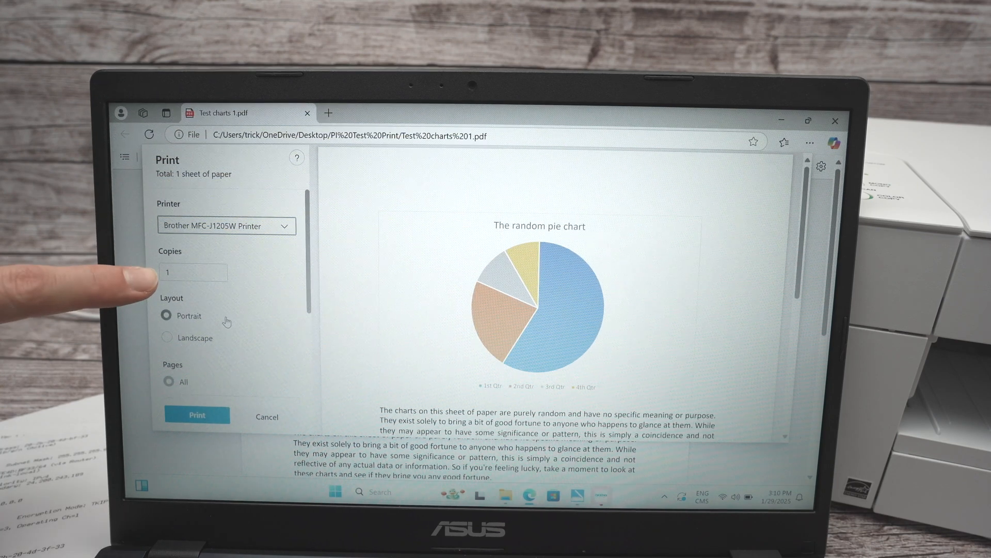
pyautogui.scroll(-1, 233, 310)
pyautogui.scroll(-2, 226, 317)
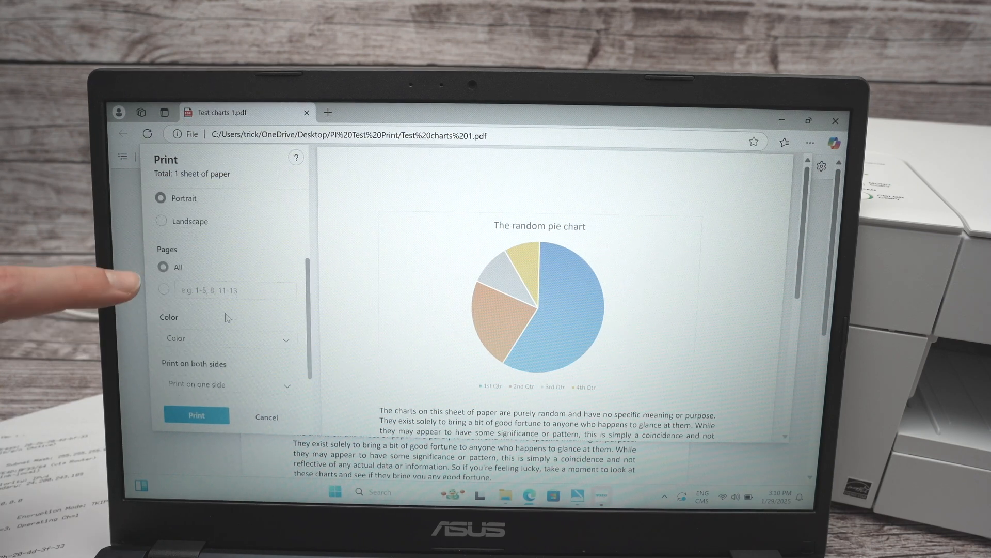
pyautogui.scroll(-1, 227, 318)
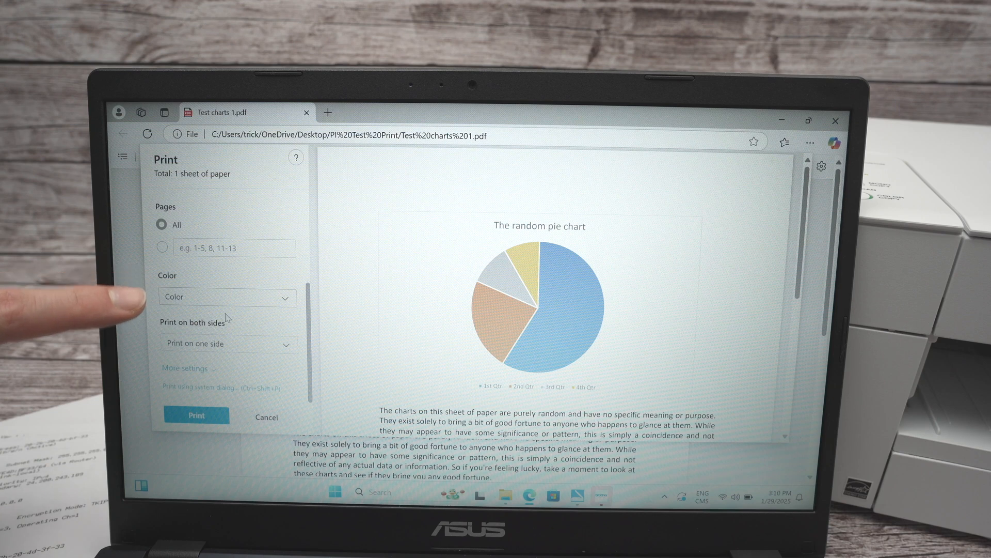
pyautogui.click(203, 417)
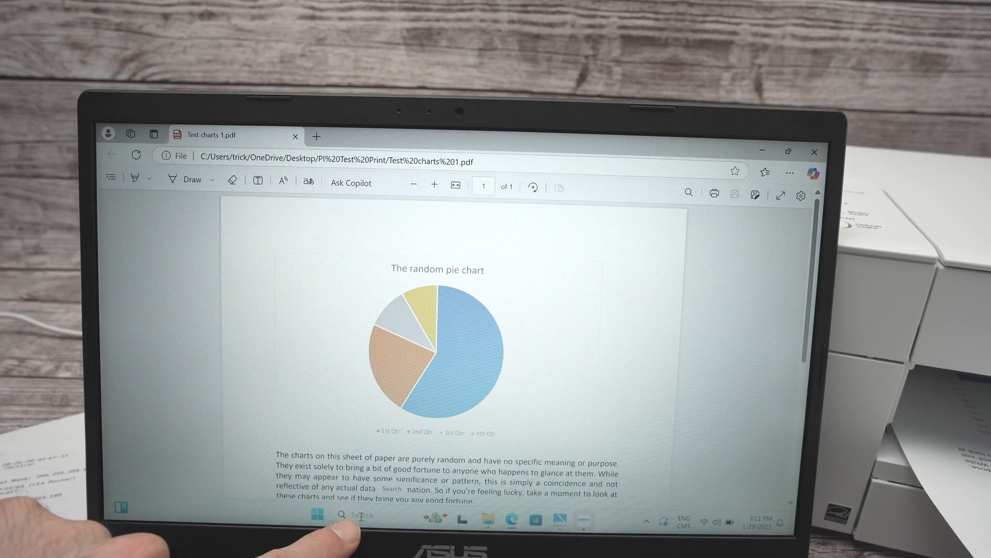
# - Search Windows for the Windows Scan app and launch it
pyautogui.click(361, 518)
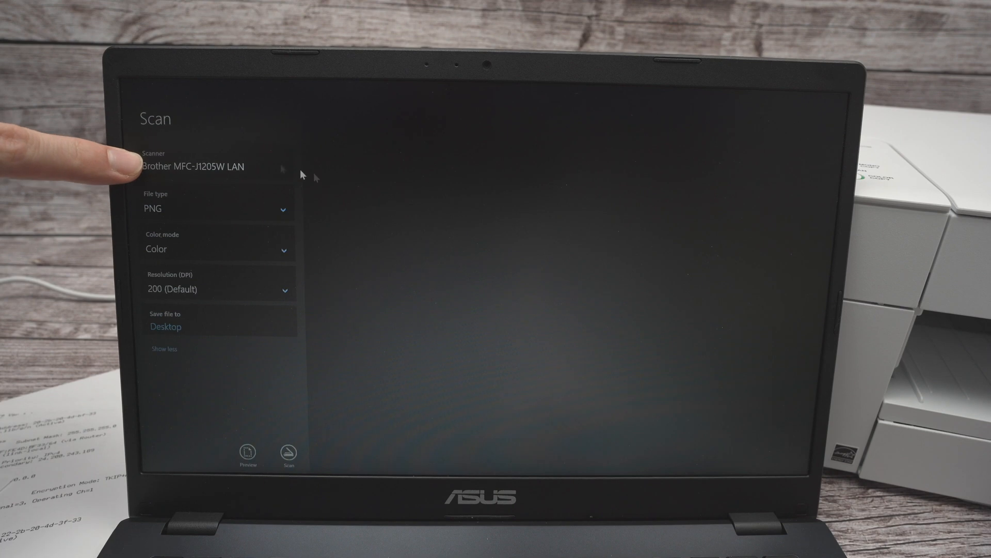
pyautogui.click(152, 209)
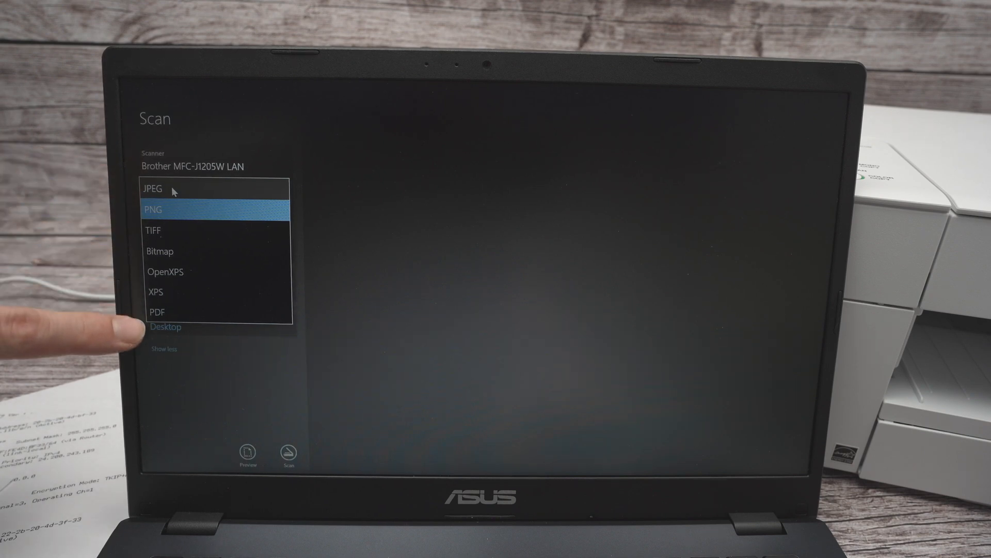
pyautogui.click(193, 387)
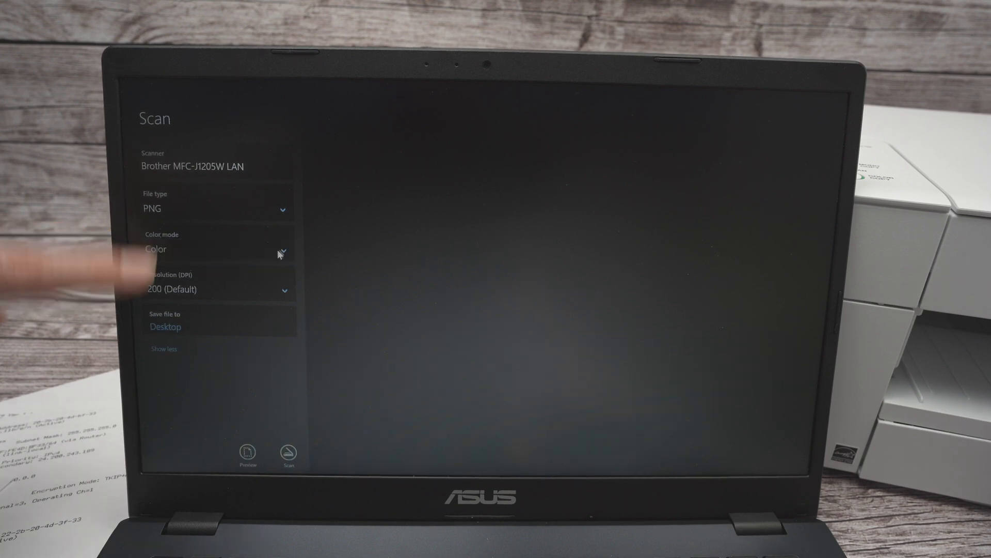
pyautogui.click(287, 288)
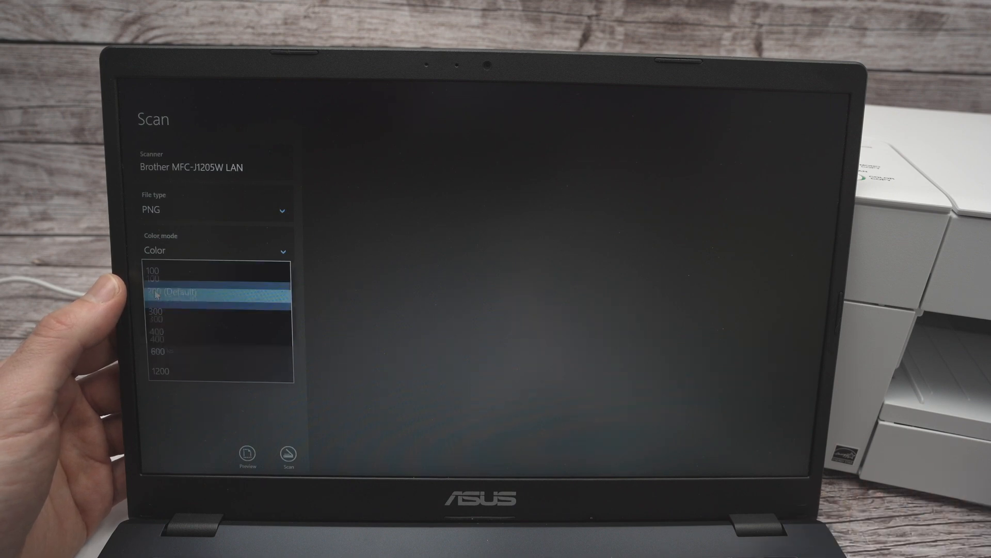
pyautogui.click(172, 288)
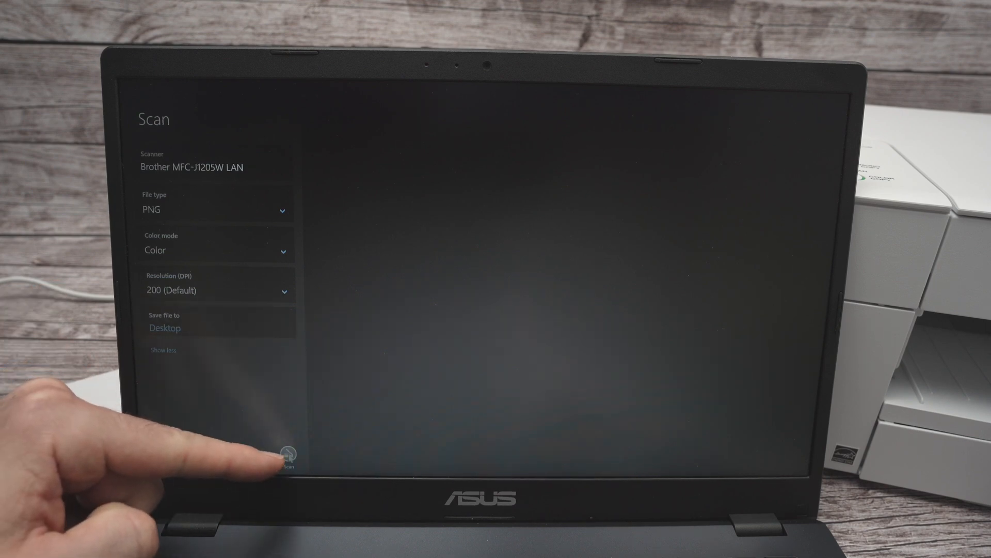
# - Scan the page as a colour PNG at 200 DPI to the desktop
pyautogui.click(288, 454)
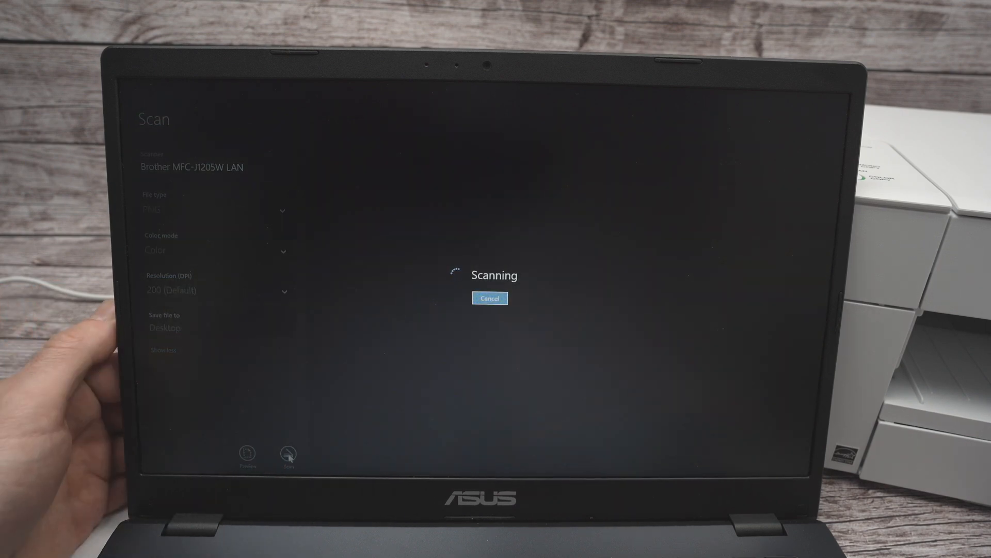